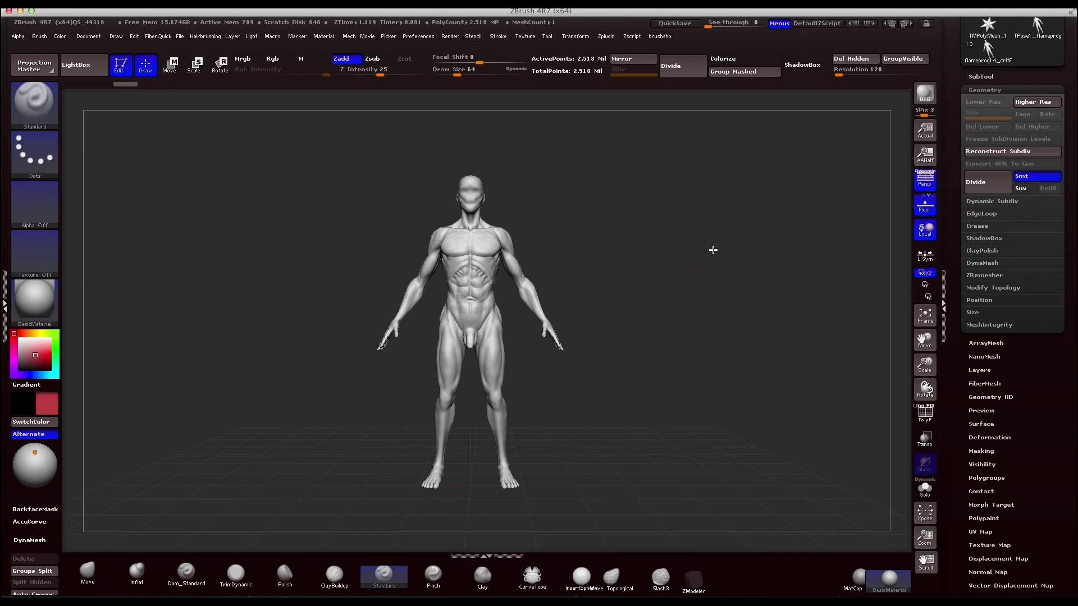
Orbit the 2.5M-point body to inspect it from three-quarter, back and front views.
left_click_drag(713, 250, 678, 246)
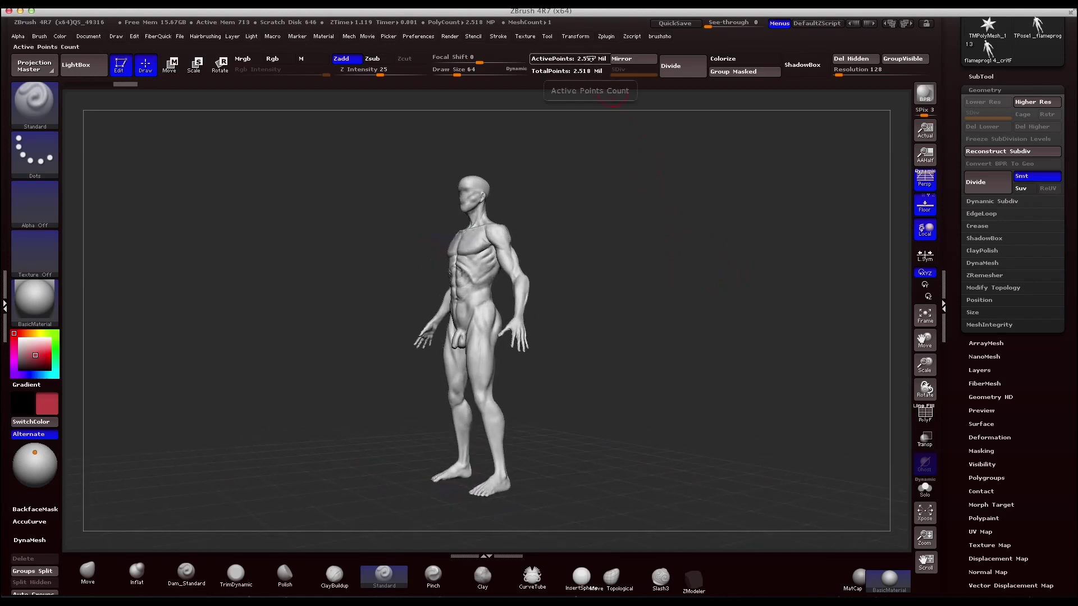
left_click_drag(549, 163, 612, 203)
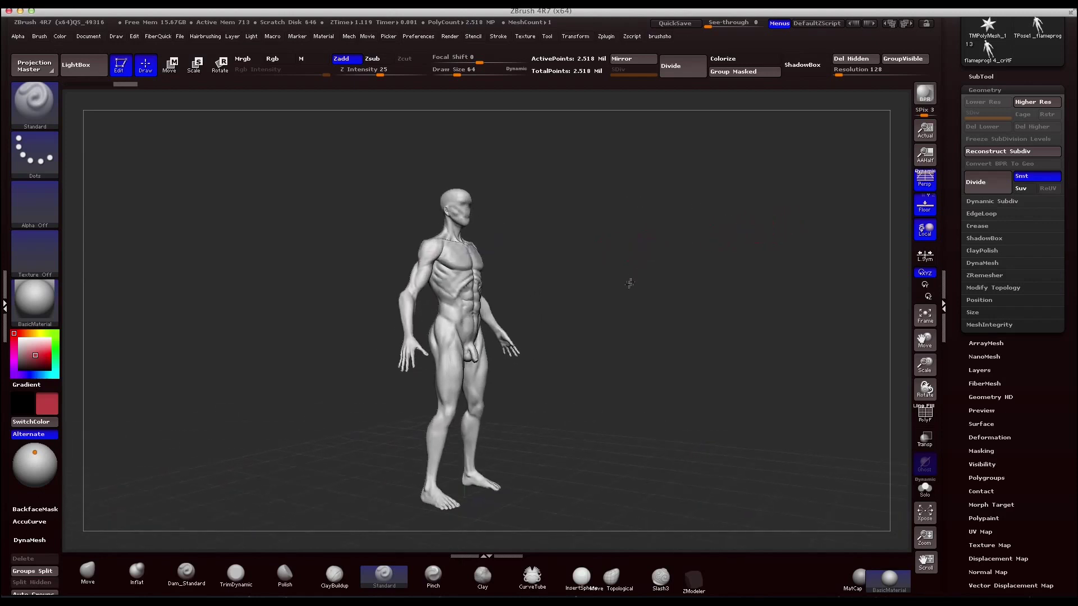
left_click_drag(630, 284, 623, 303)
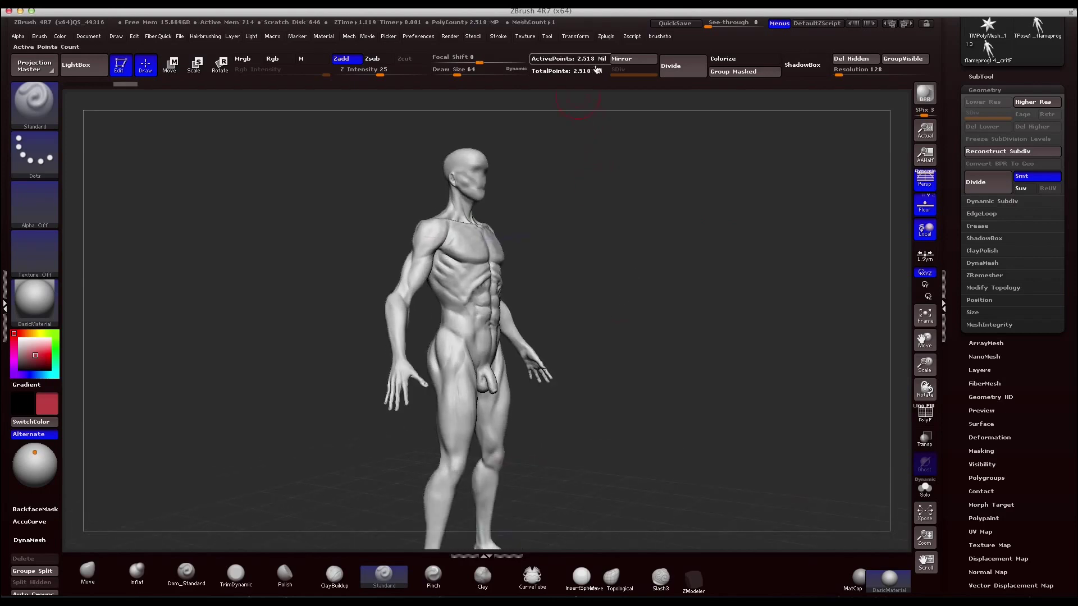
left_click_drag(623, 161, 789, 181)
left_click_drag(695, 195, 686, 197)
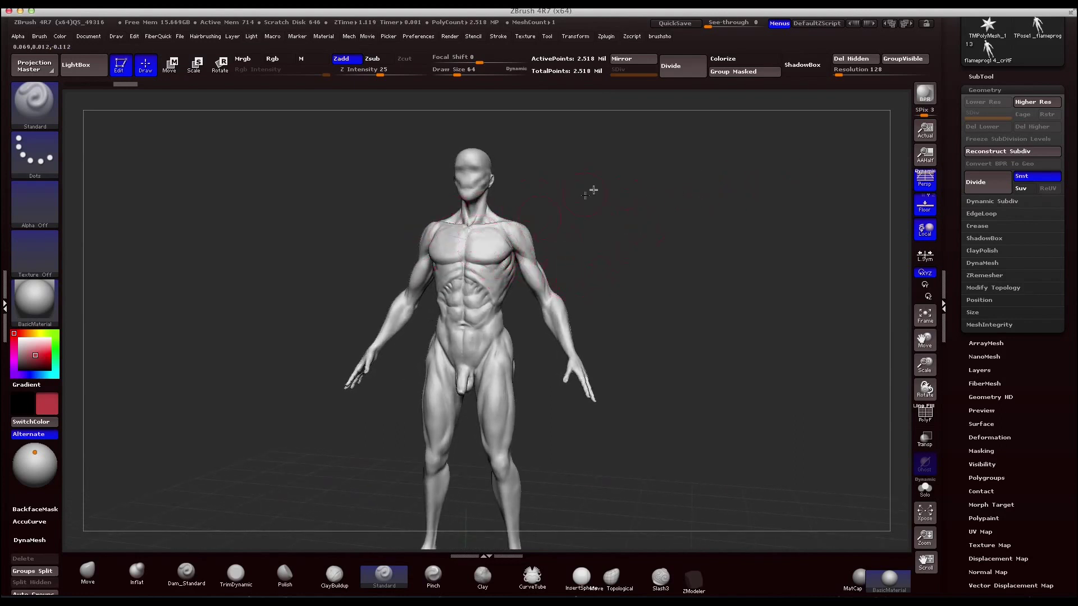
Expand Decimation Master under Zplugin and dock the Zplugin menu in the right tray.
left_click(610, 39)
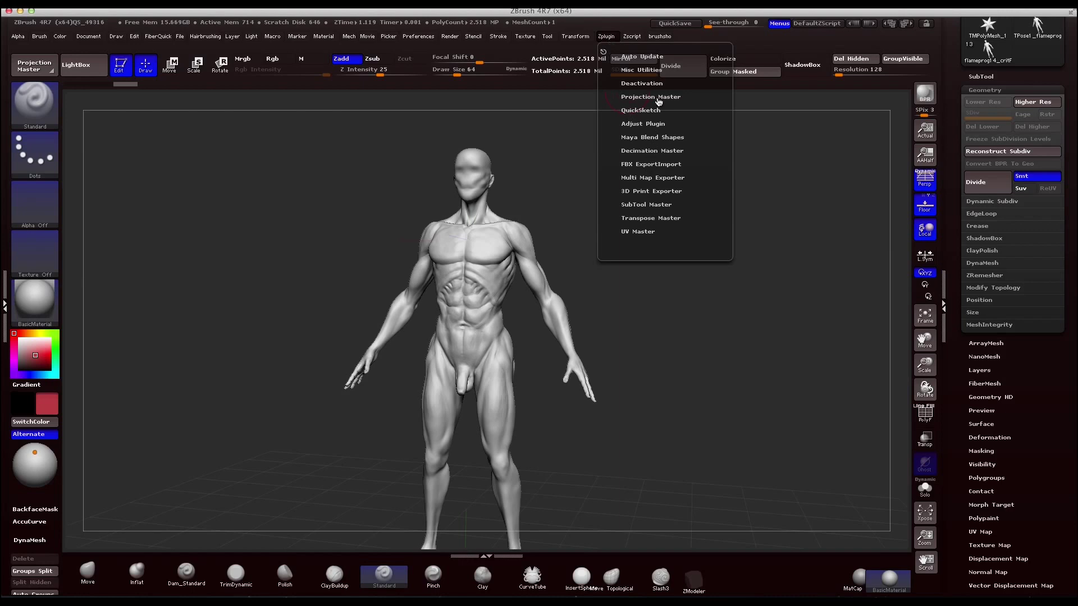
left_click(652, 151)
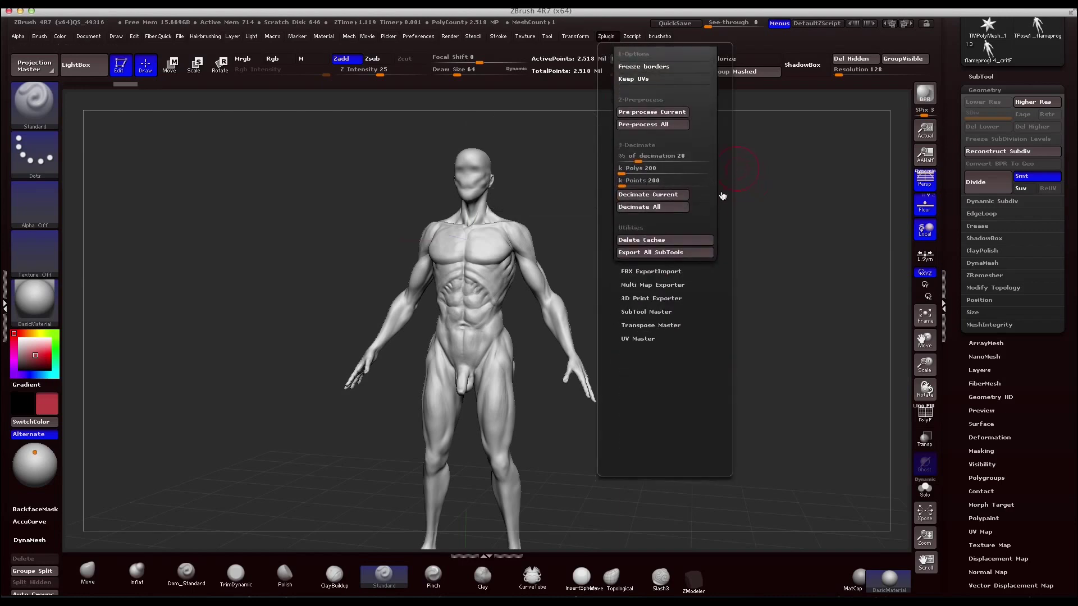
left_click(606, 37)
left_click_drag(601, 54, 1011, 84)
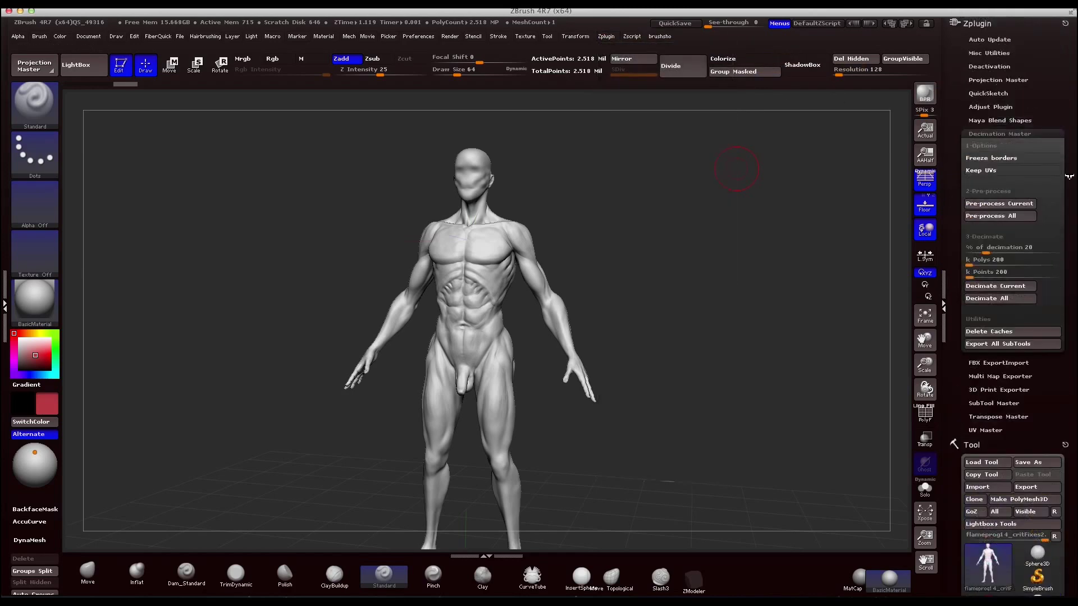
scroll(1022, 164, "down", 2)
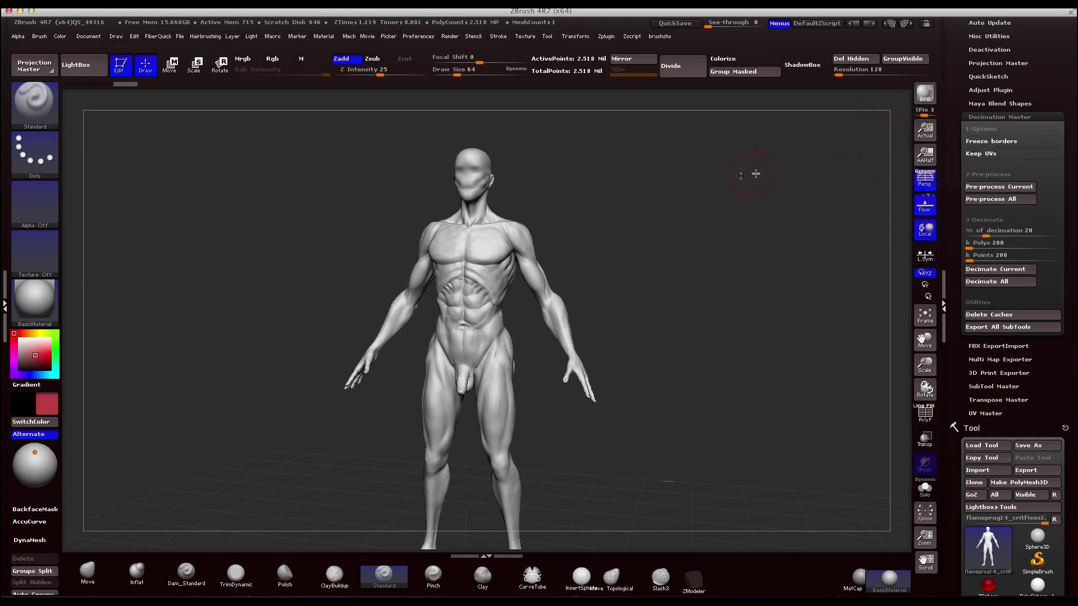
Show the PolyF wireframe to check the dense mesh from the sides, then hide it.
mouse_move(680, 192)
left_mouse_down()
mouse_move(756, 194)
mouse_move(861, 356)
left_mouse_up()
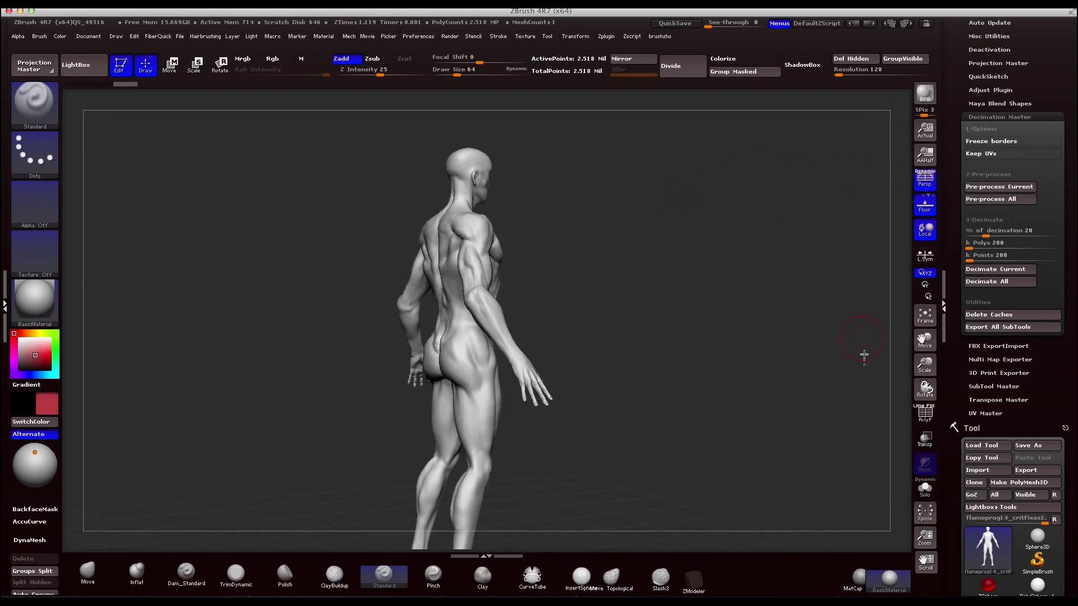
key("shift+f")
left_click_drag(658, 252, 808, 270)
left_click(925, 414)
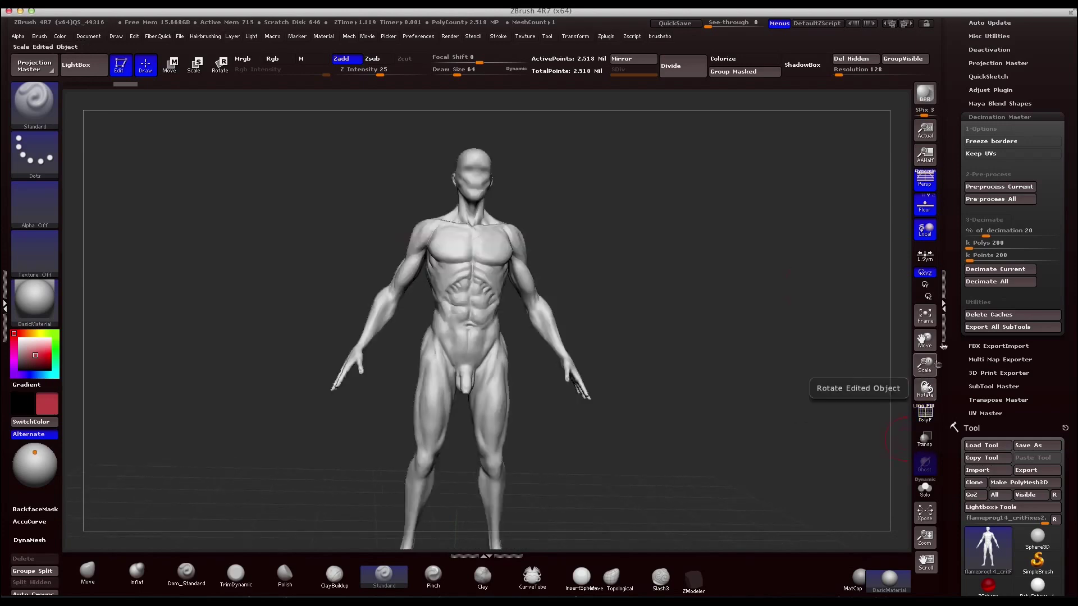
Pre-process the current body mesh with Decimation Master, then turn the body on the canvas.
left_click(1027, 187)
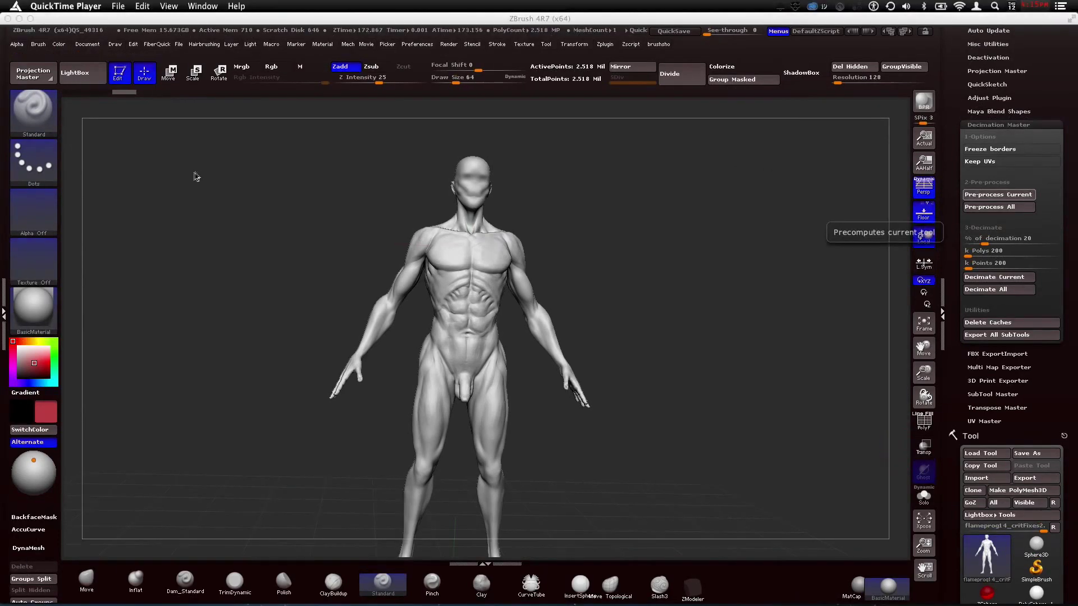
left_click(225, 176)
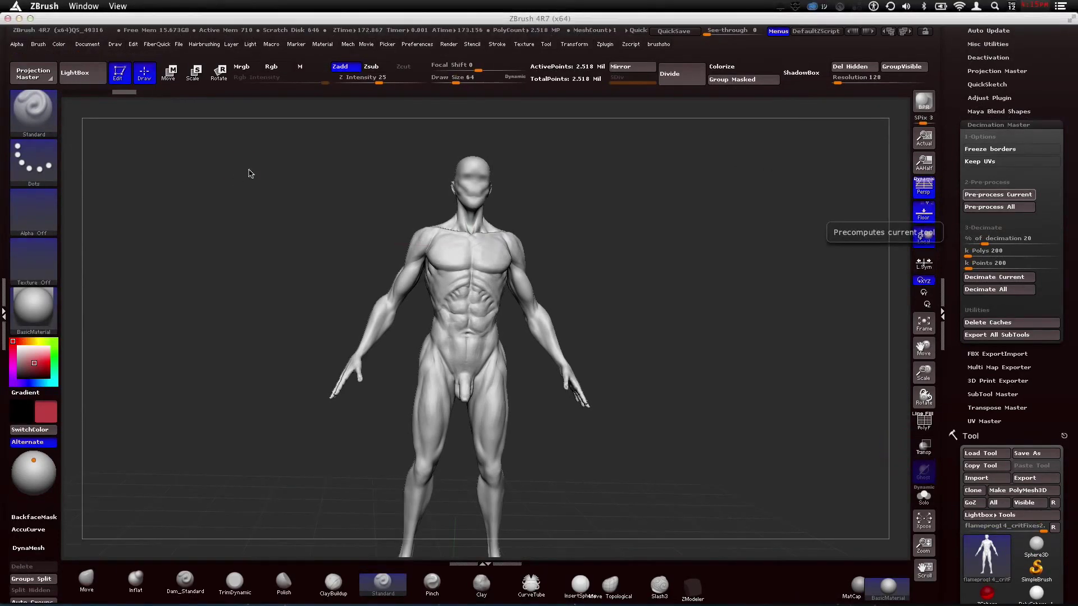
left_click_drag(257, 168, 277, 178)
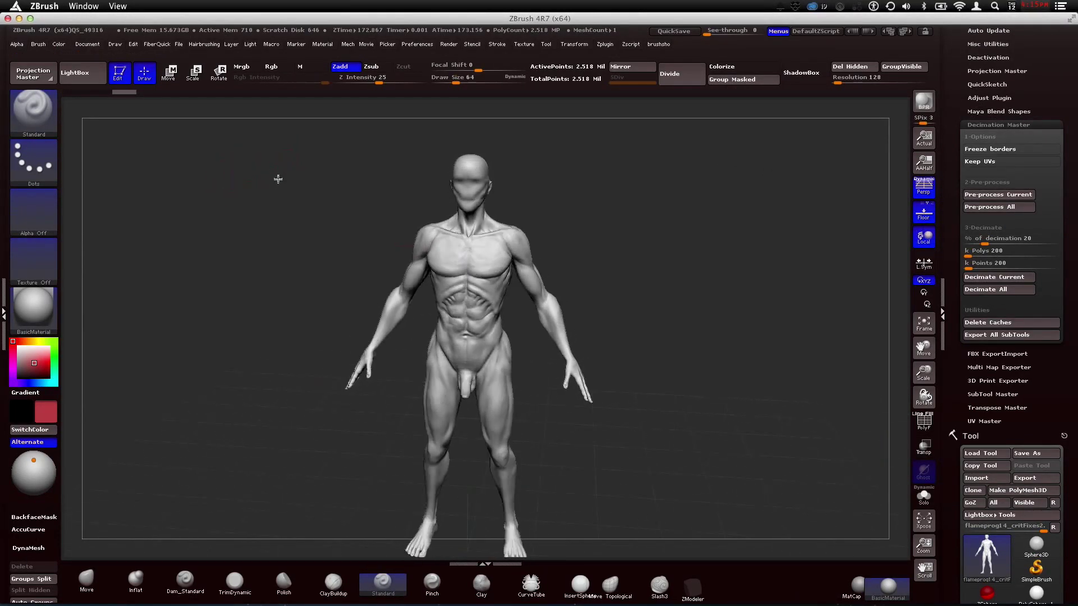
mouse_move(670, 260)
left_mouse_down()
mouse_move(655, 248)
mouse_move(698, 252)
mouse_move(620, 160)
left_mouse_up()
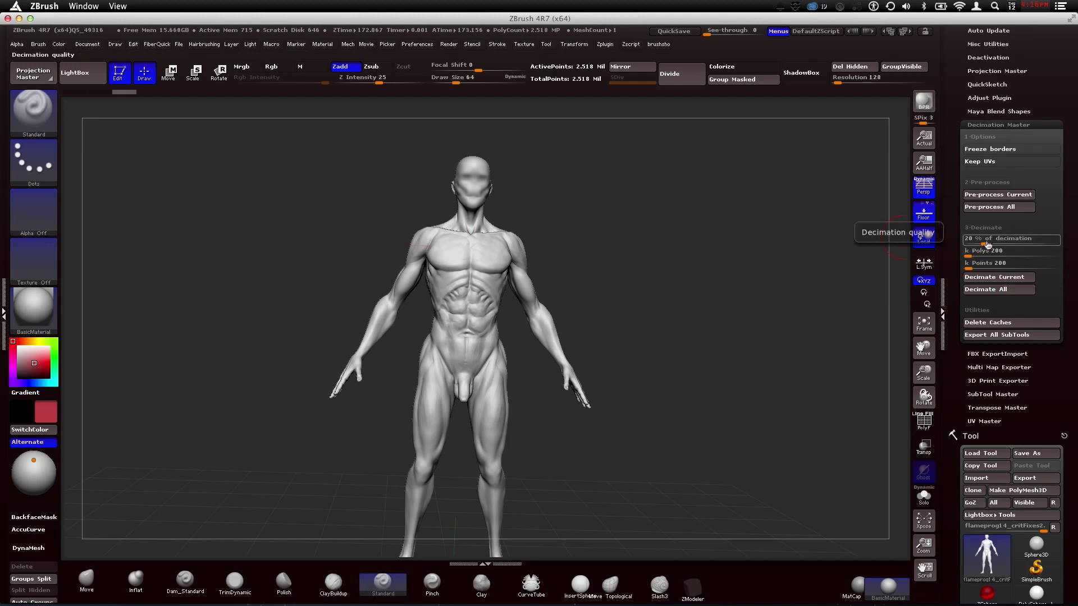
Lower the % of decimation and decimate the body to 270,941 points (10.76%, 270.94 k).
left_click_drag(986, 243, 977, 245)
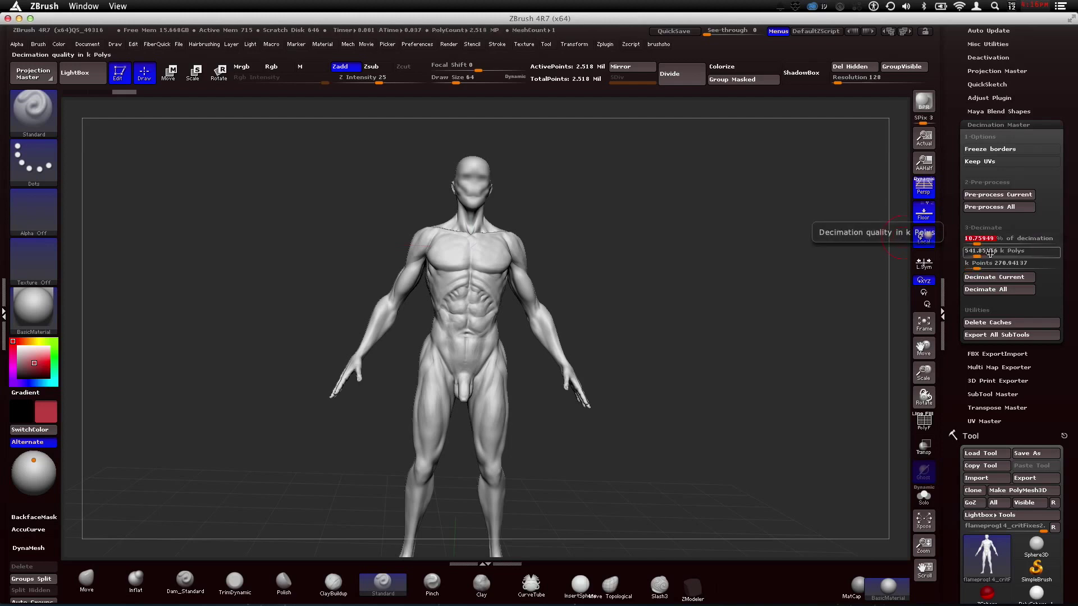
left_click(995, 251)
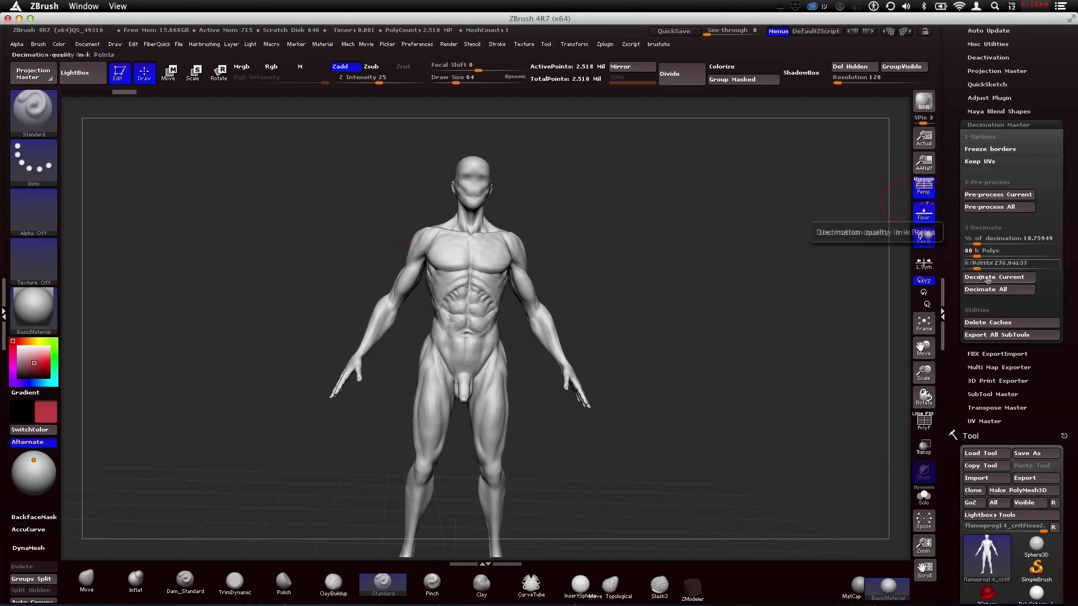
left_click(1021, 278)
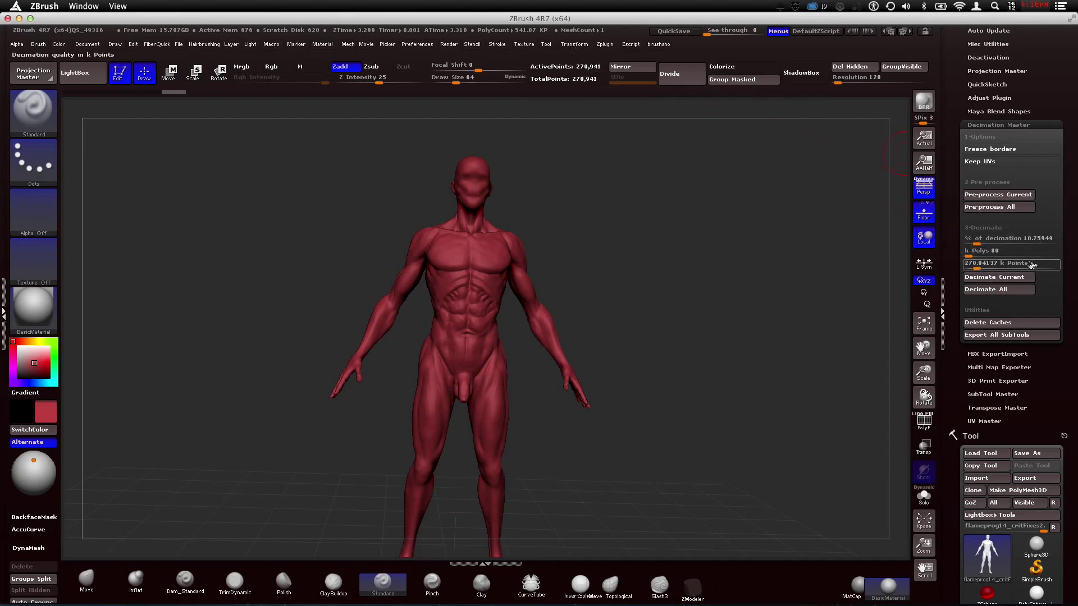
left_click(991, 253)
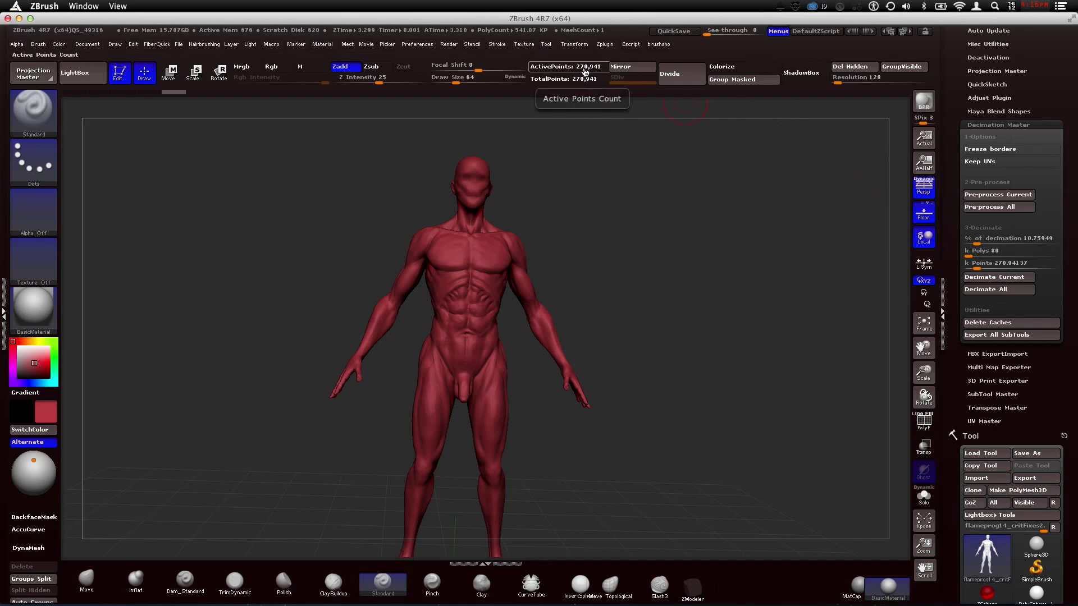
Redecimate the body to 10,000 points at 20 k polys and view its wireframe from the front.
left_click(995, 254)
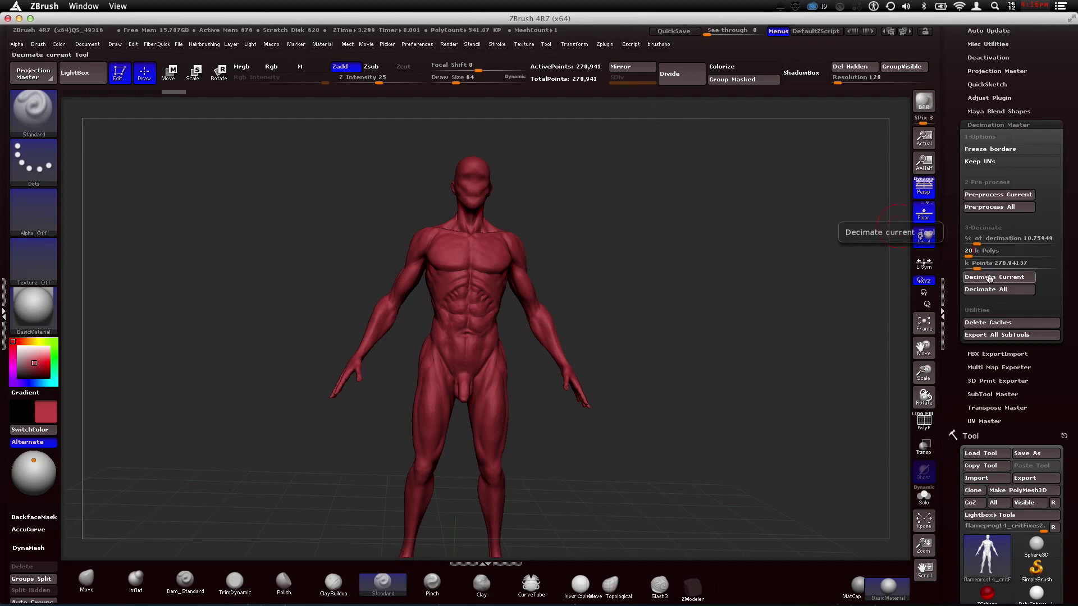
left_click(988, 277)
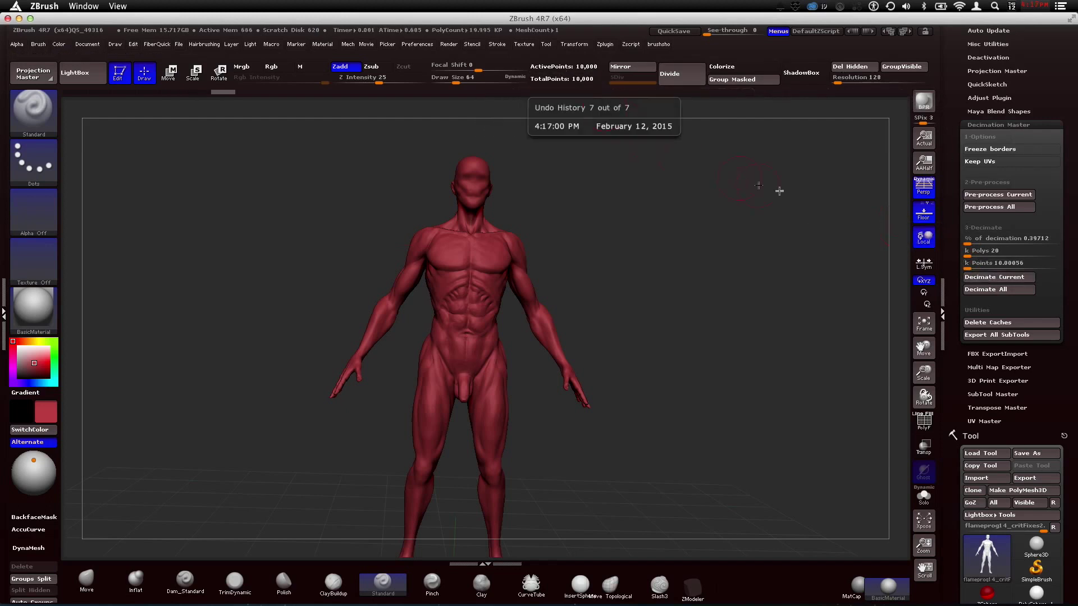
left_click_drag(776, 187, 640, 183)
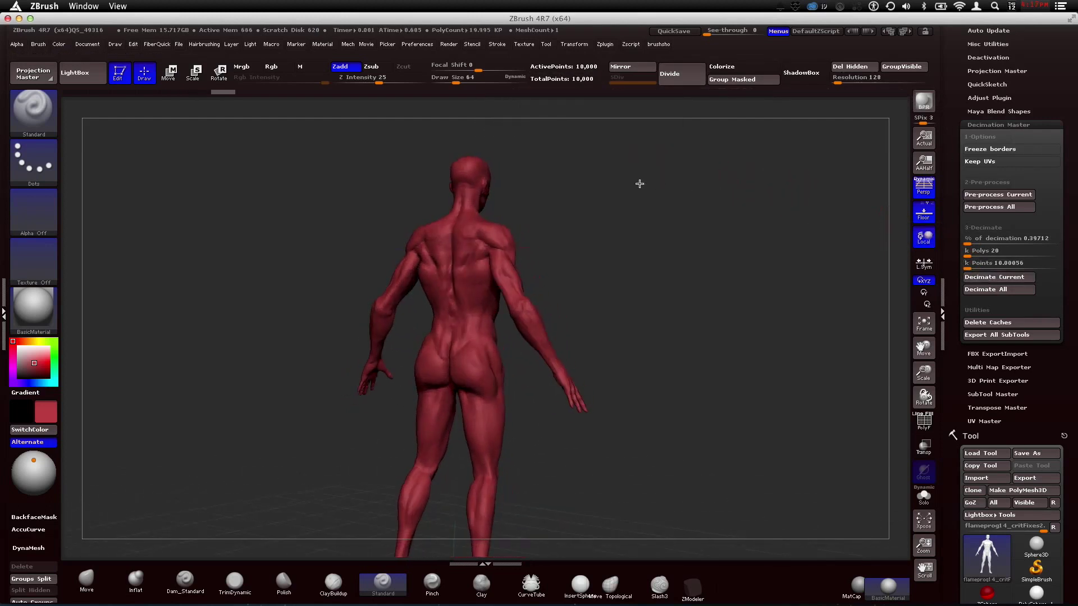
key("shift+f")
left_click_drag(640, 274, 780, 283)
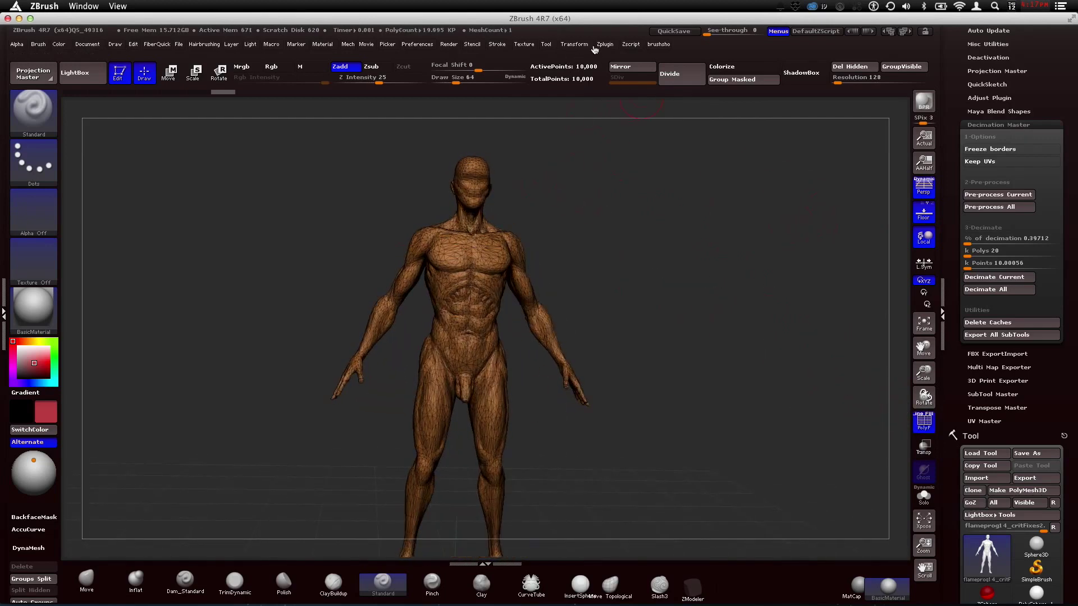
Restore the 270,941-point mesh and decimate it with a 40 k polys target.
key("ctrl+z")
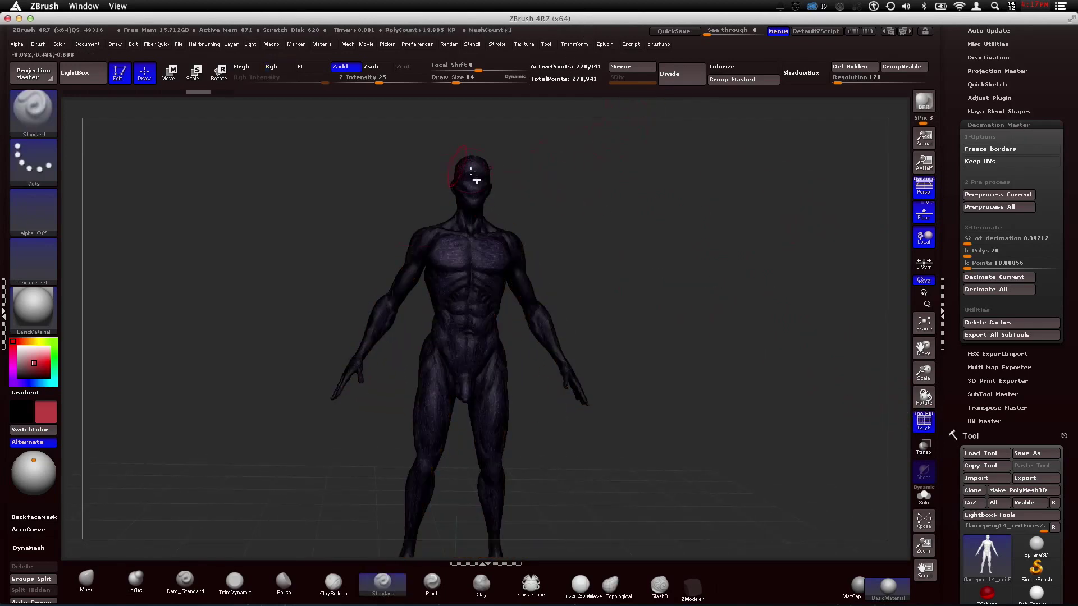
left_click(977, 257)
type("4")
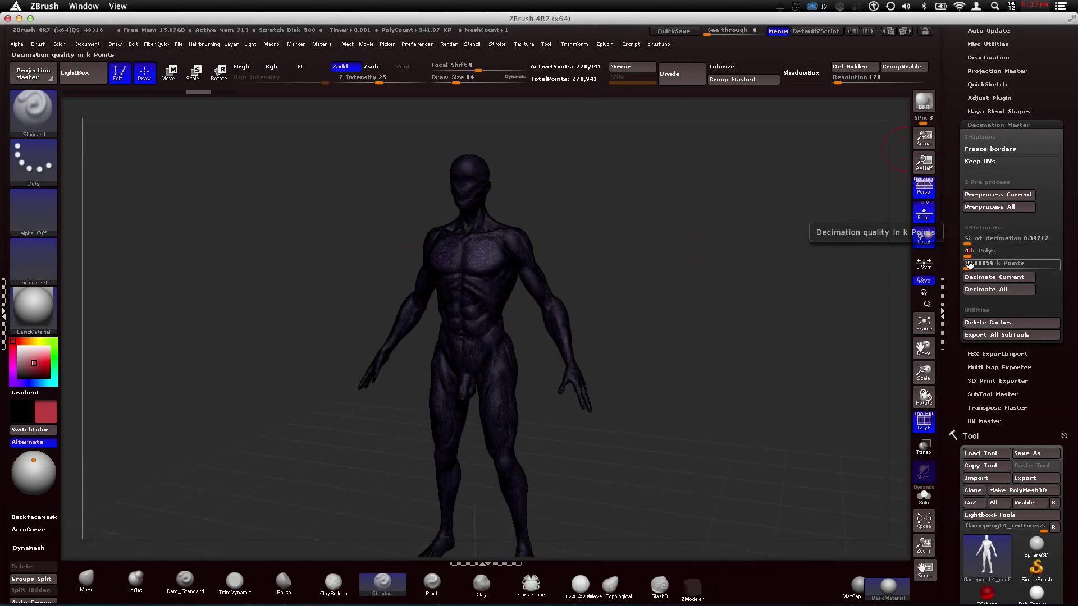
type("0")
key("Return")
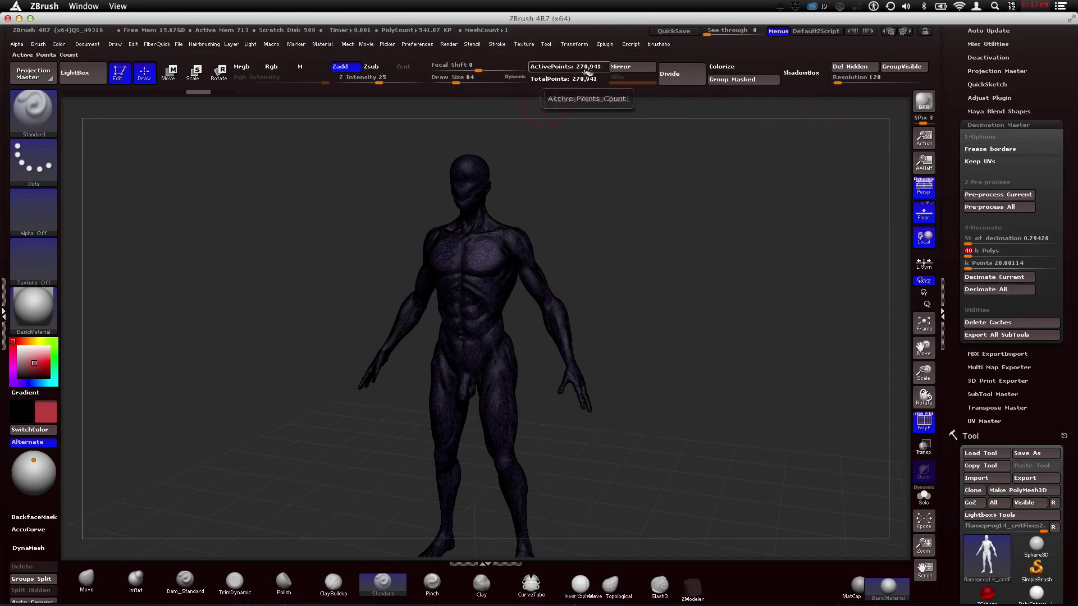
left_click(1008, 278)
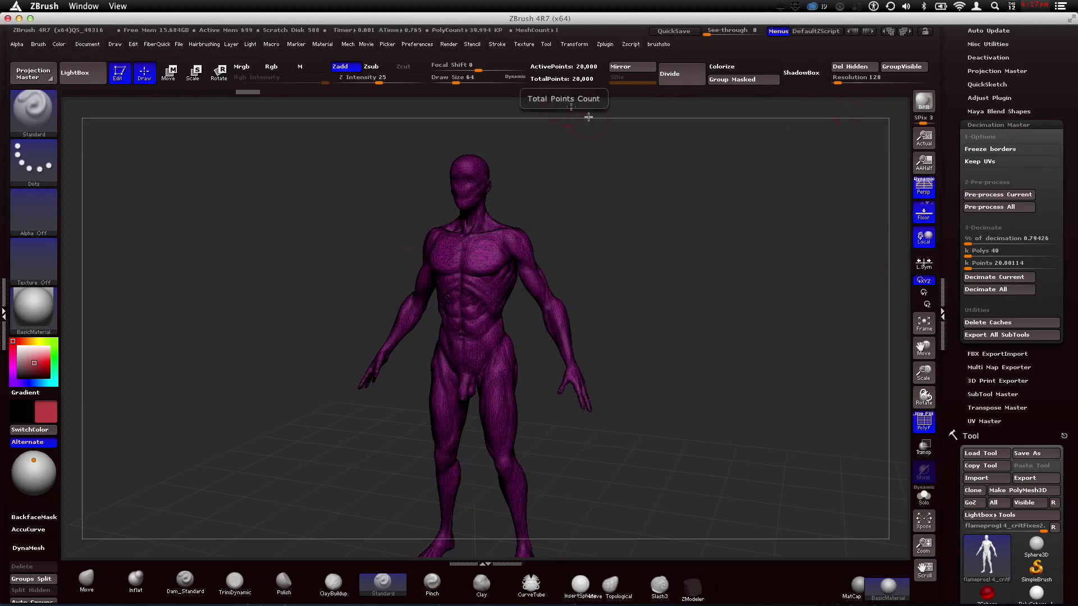
Inspect the 20,000-point result, then undo back to the 270,941-point mesh.
mouse_move(567, 216)
left_mouse_down()
mouse_move(655, 219)
mouse_move(665, 190)
mouse_move(632, 205)
left_mouse_up()
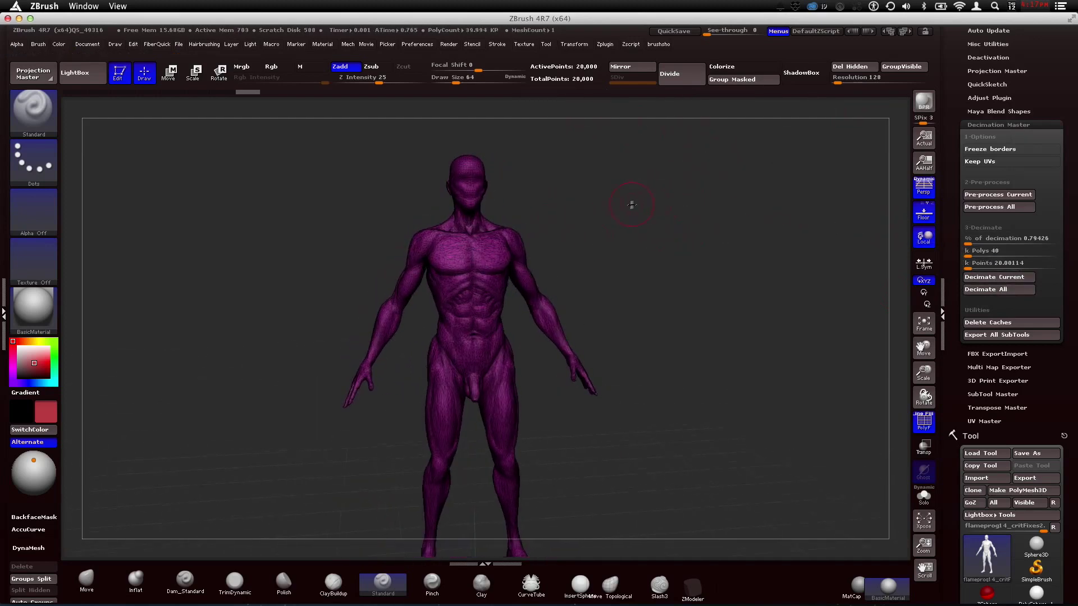
key("ctrl+z")
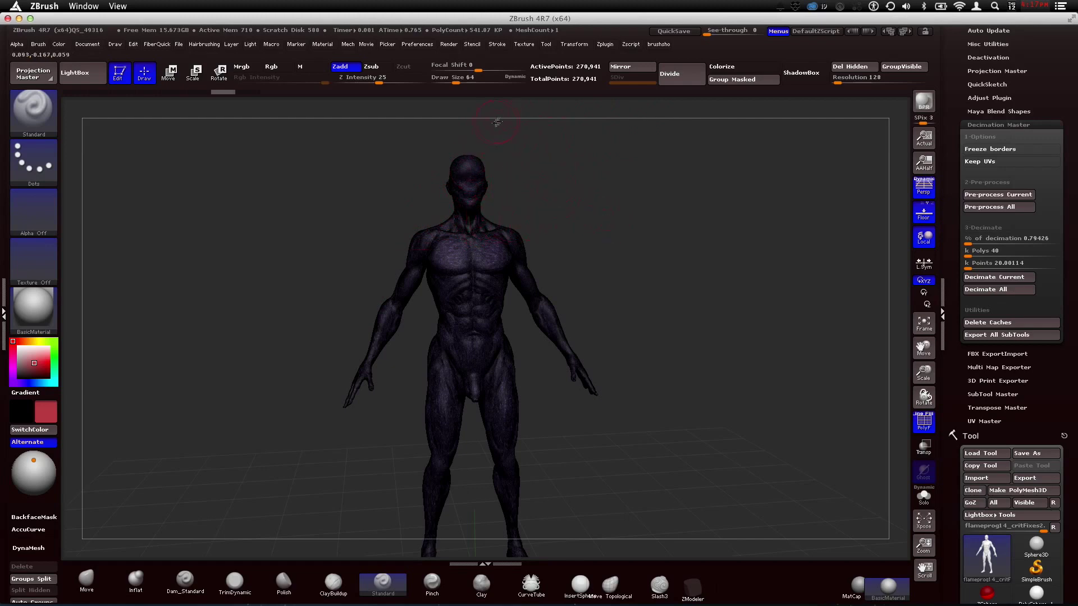
left_click_drag(672, 253, 702, 295)
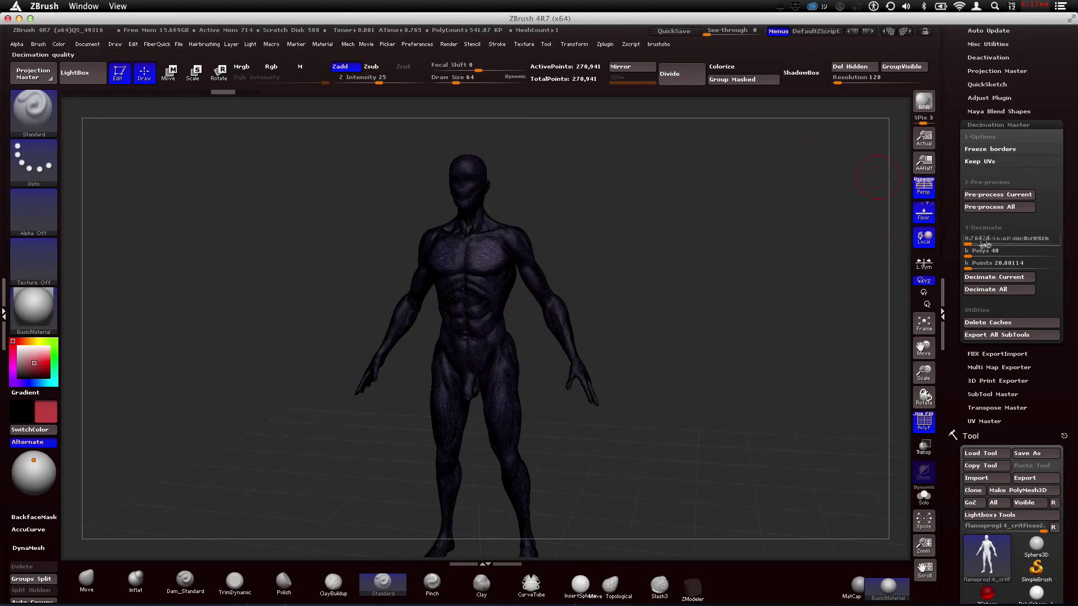
Set 60 k polys and 30 k points, decimate to 30,001 points, and hide the wireframe.
left_click(1000, 251)
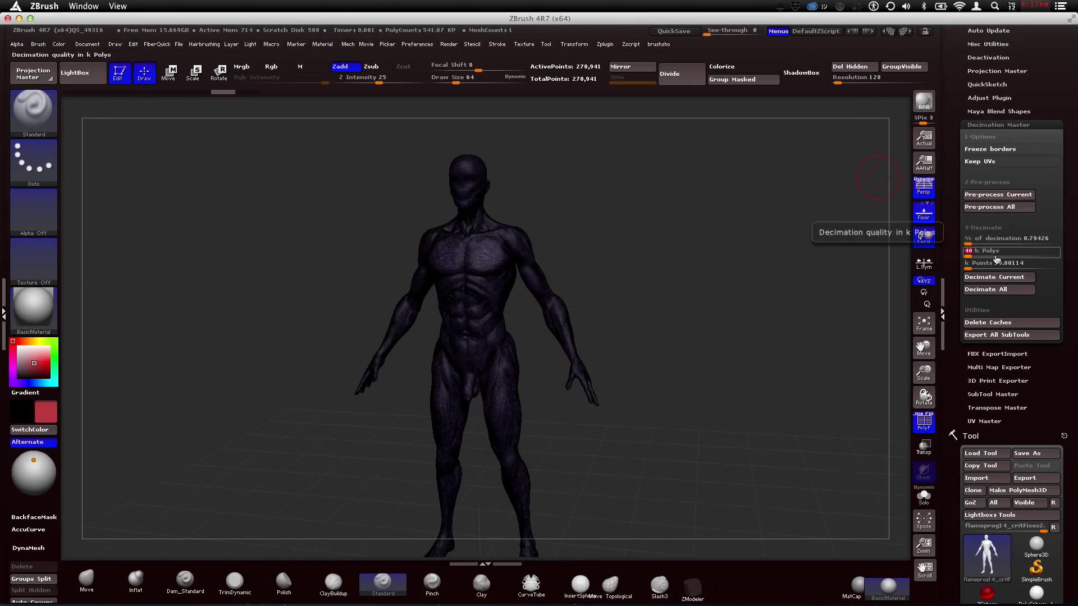
left_click(994, 262)
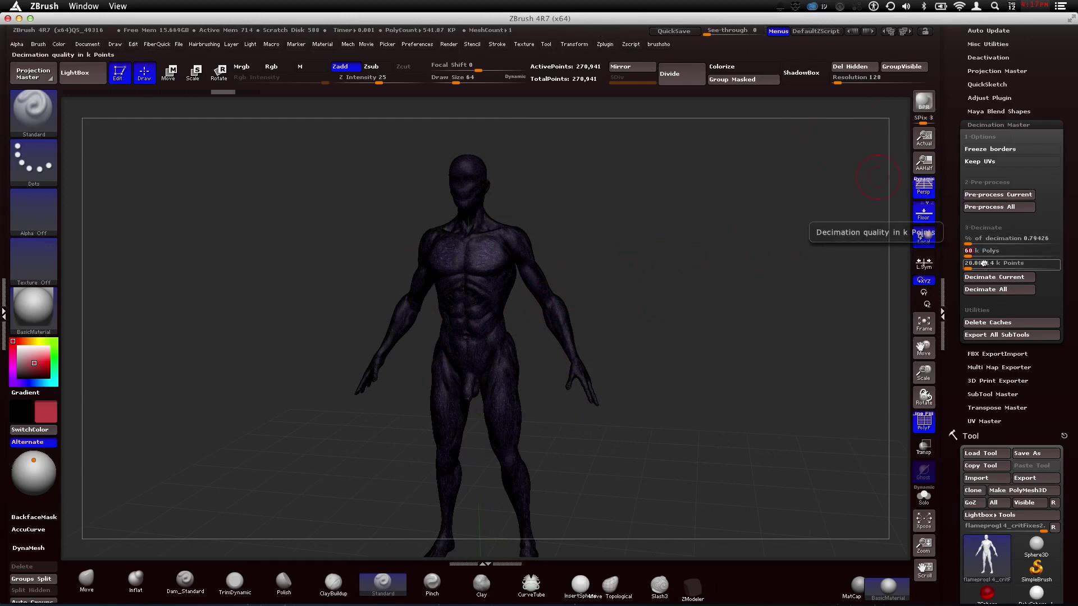
type("30")
key("Return")
left_click(991, 276)
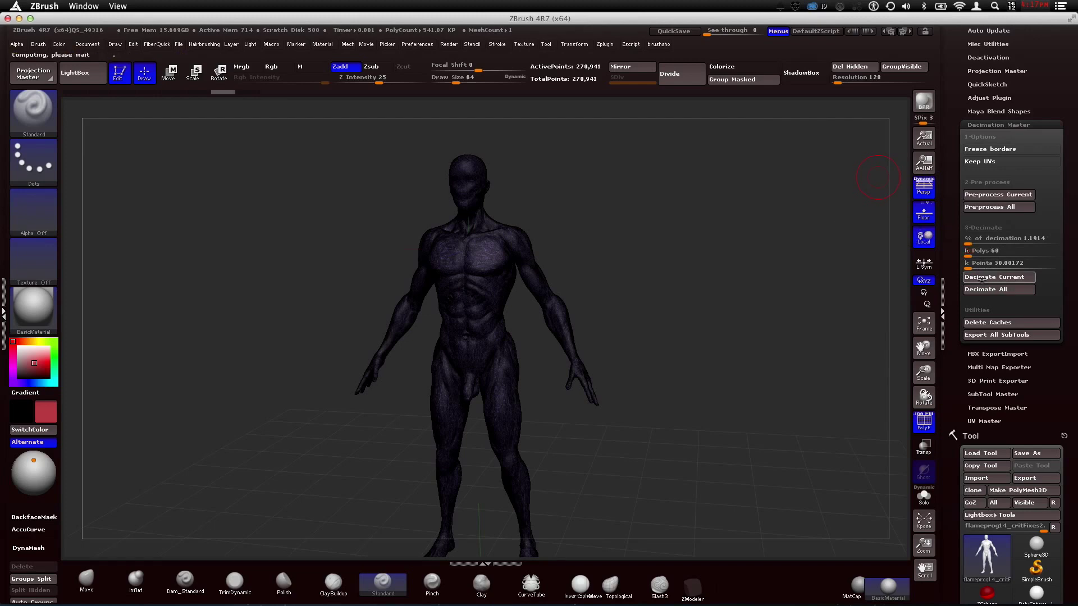
left_click_drag(577, 243, 861, 410)
left_click(924, 422)
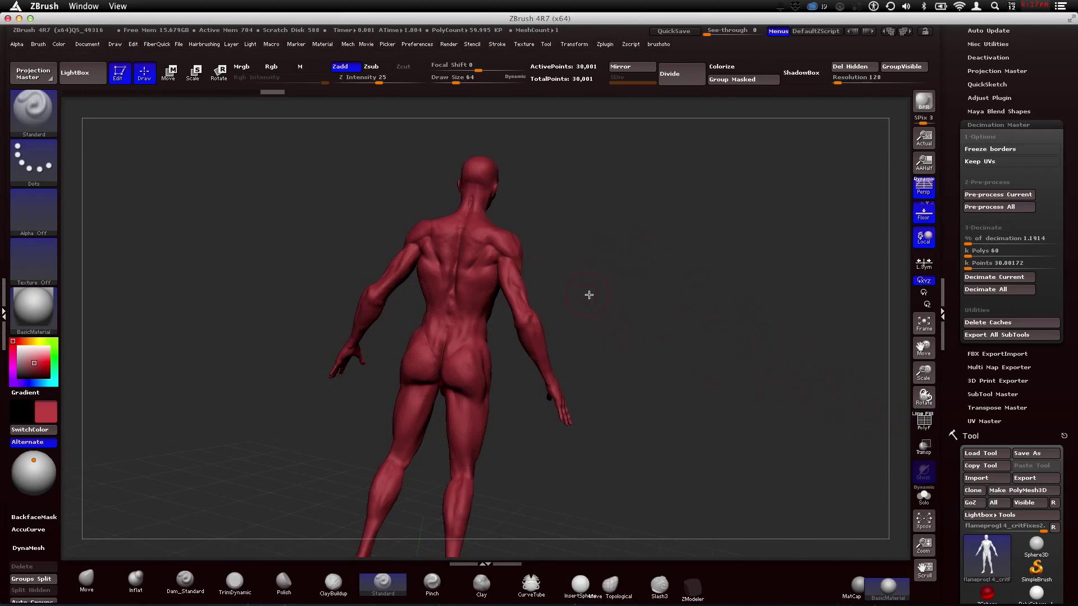
Fit the 30,001-point body to the canvas and orbit it from side, top and front.
left_click_drag(613, 301, 689, 309)
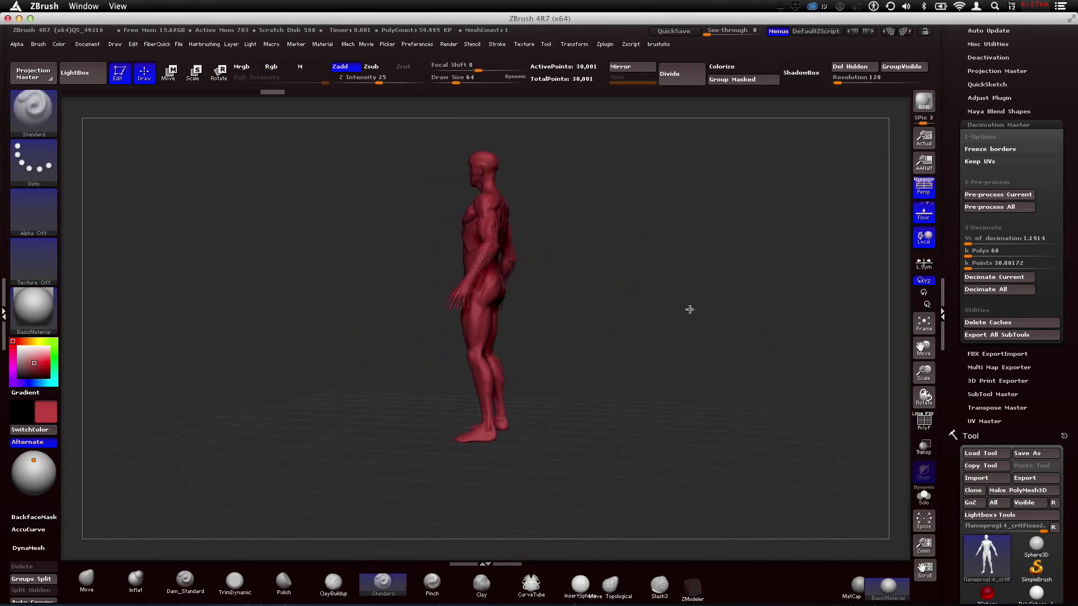
key("f")
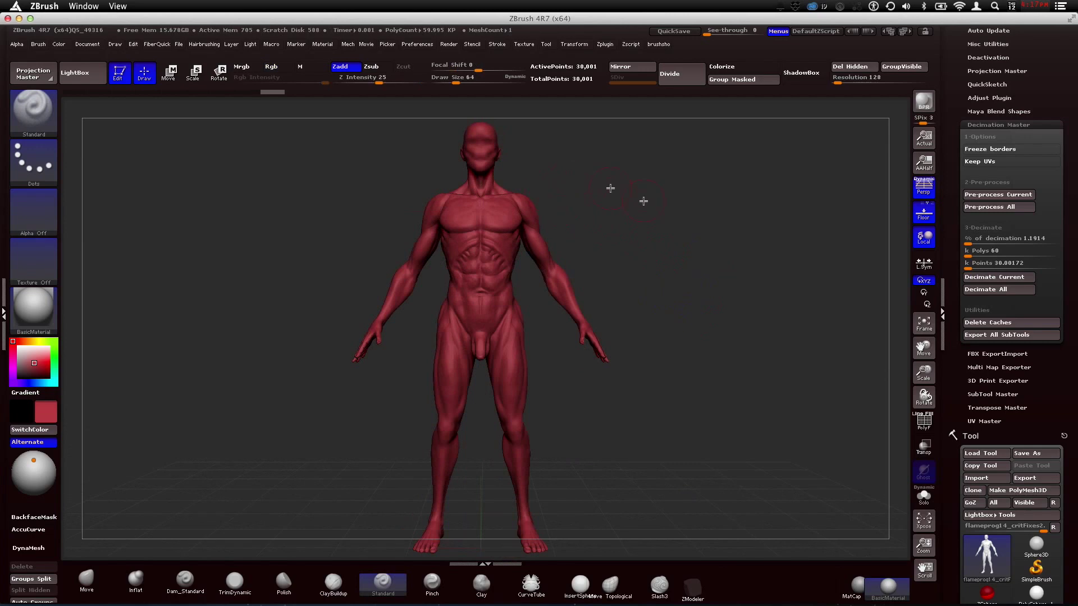
left_click_drag(694, 195, 495, 159)
left_click_drag(638, 229, 486, 264)
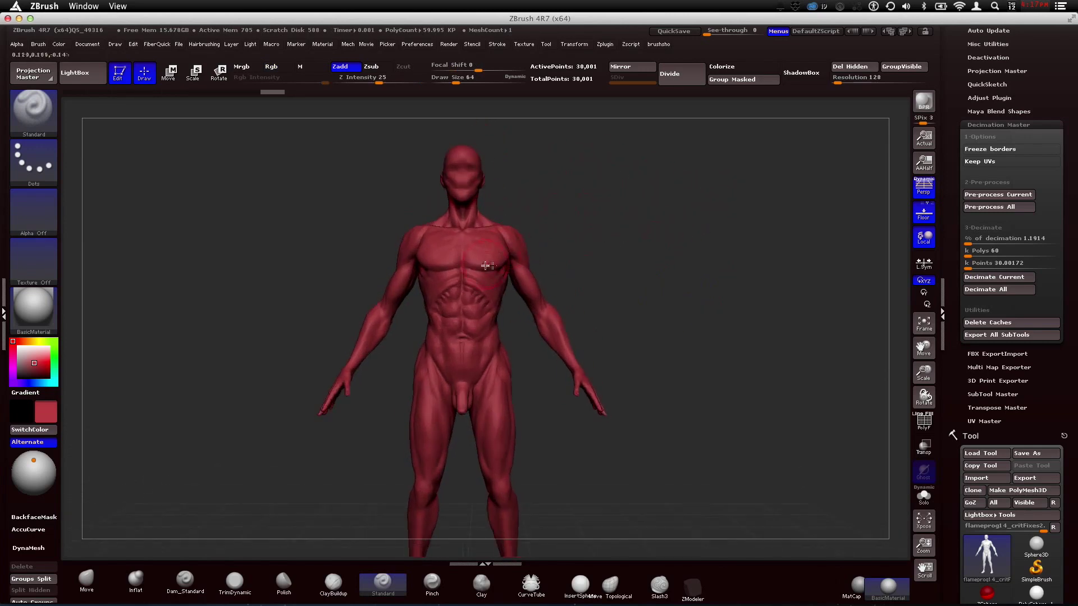
Turn the PolyF wireframe on and zoom into the torso to inspect the triangulated topology.
left_click(923, 421)
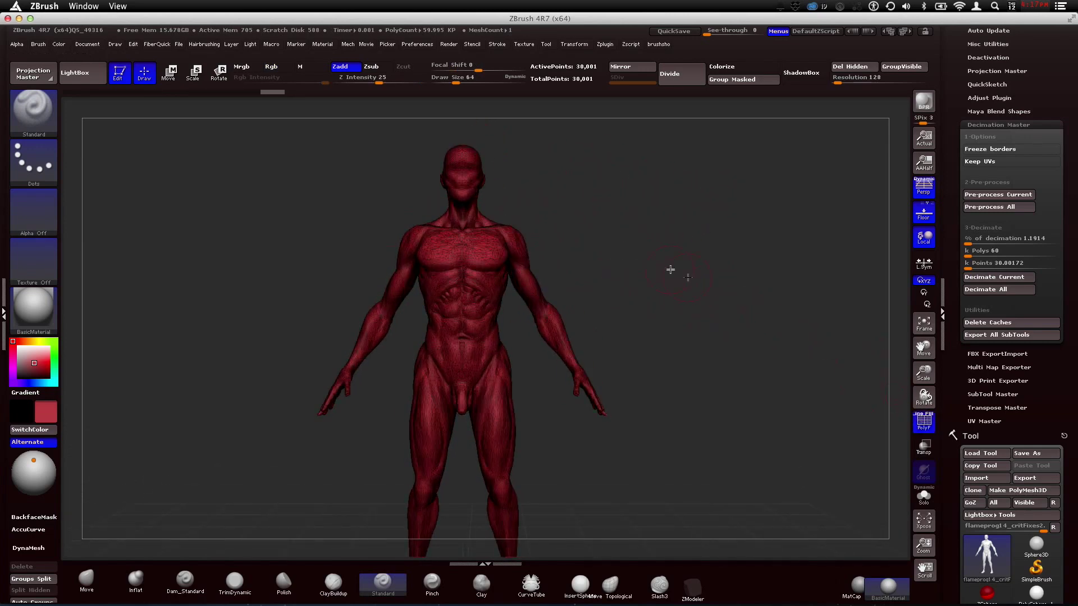
mouse_move(674, 269)
left_mouse_down("alt")
mouse_move(664, 366)
mouse_move(754, 282)
mouse_move(724, 320)
mouse_move(522, 257)
mouse_move(654, 263)
left_mouse_up("alt")
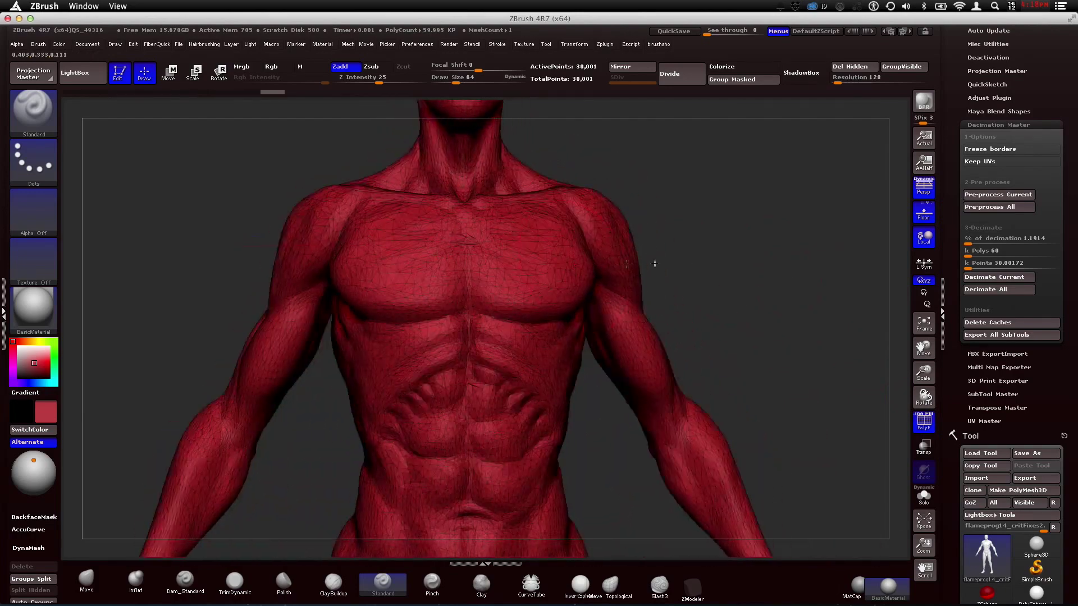
left_click_drag(801, 261, 633, 213)
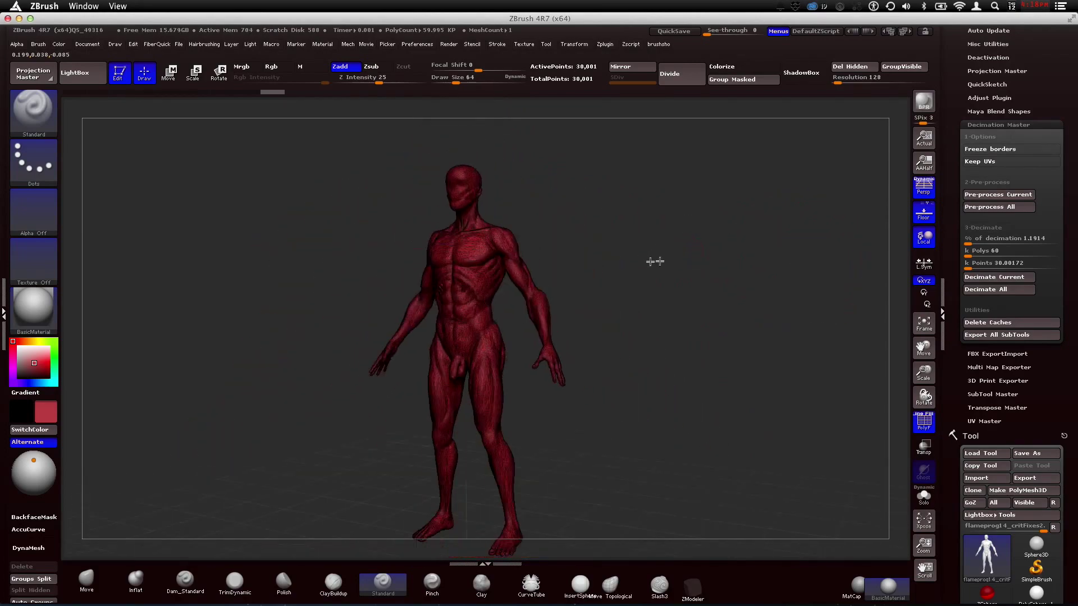
left_click_drag(672, 247, 613, 242)
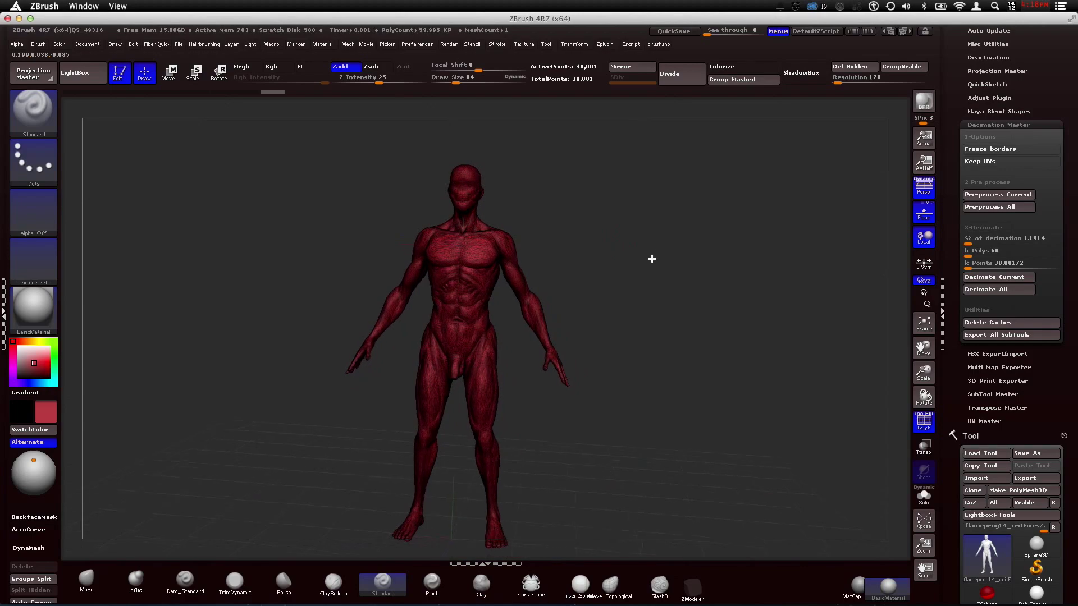